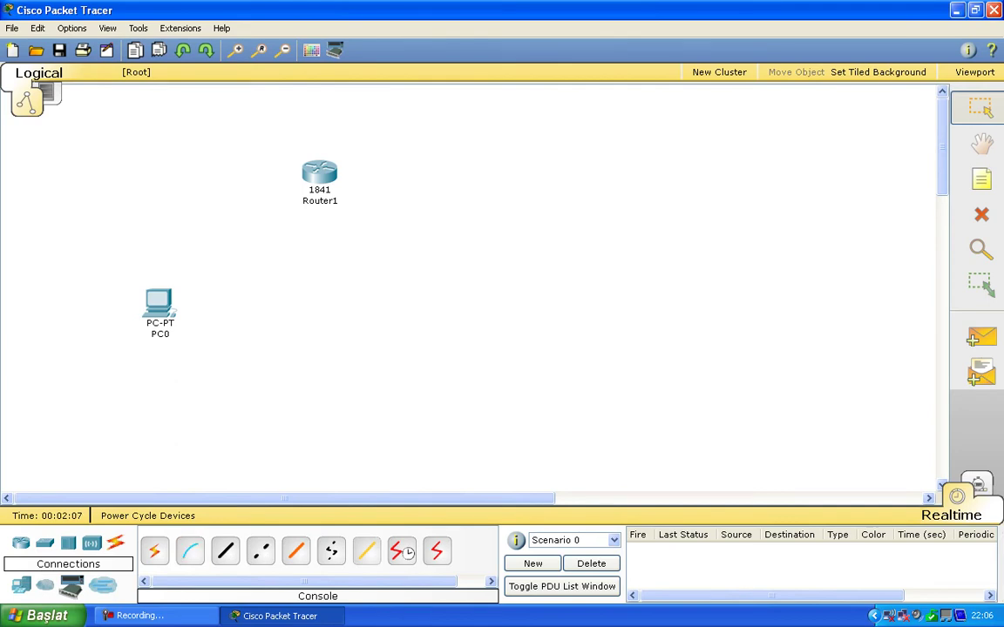
Connect PC0 to Router1 with a console cable
click(158, 305)
key(Escape)
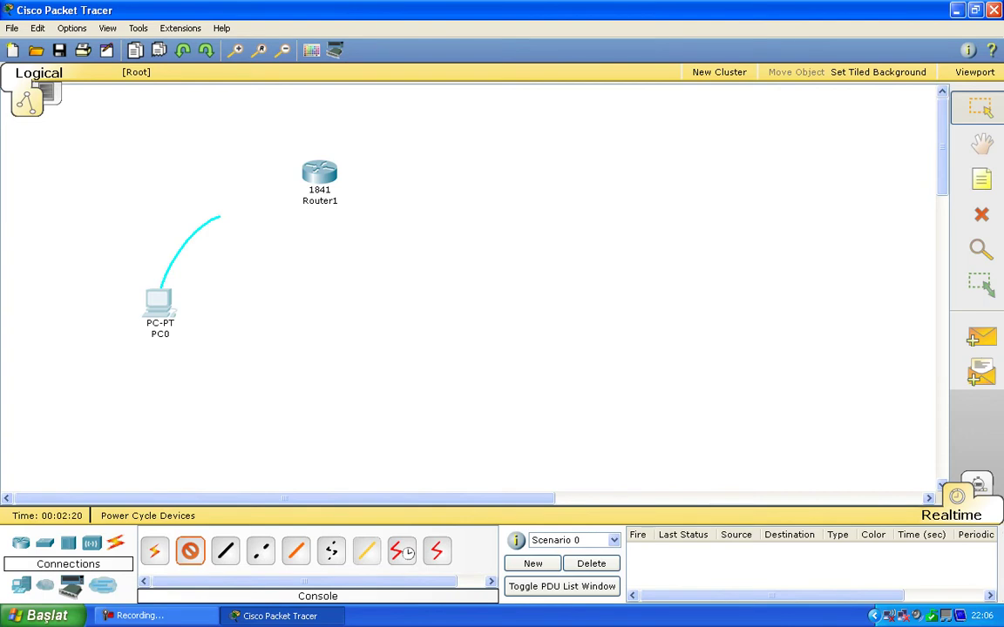
click(318, 174)
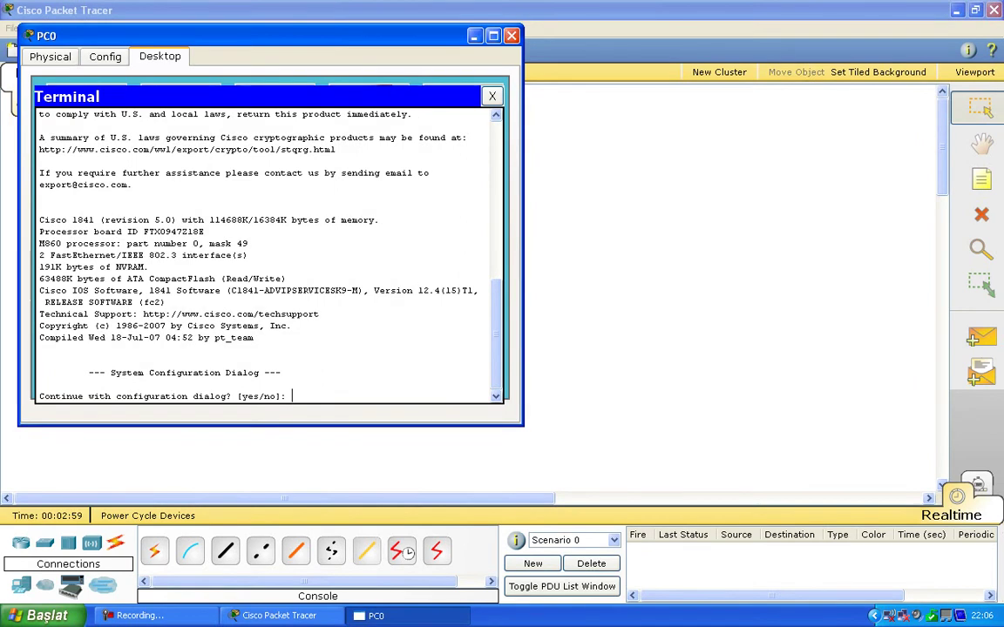
Decline the router's initial configuration dialog in PC0's terminal and start the command-line session
text(n)
key(Return)
text(n)
key(Return)
key(Return)
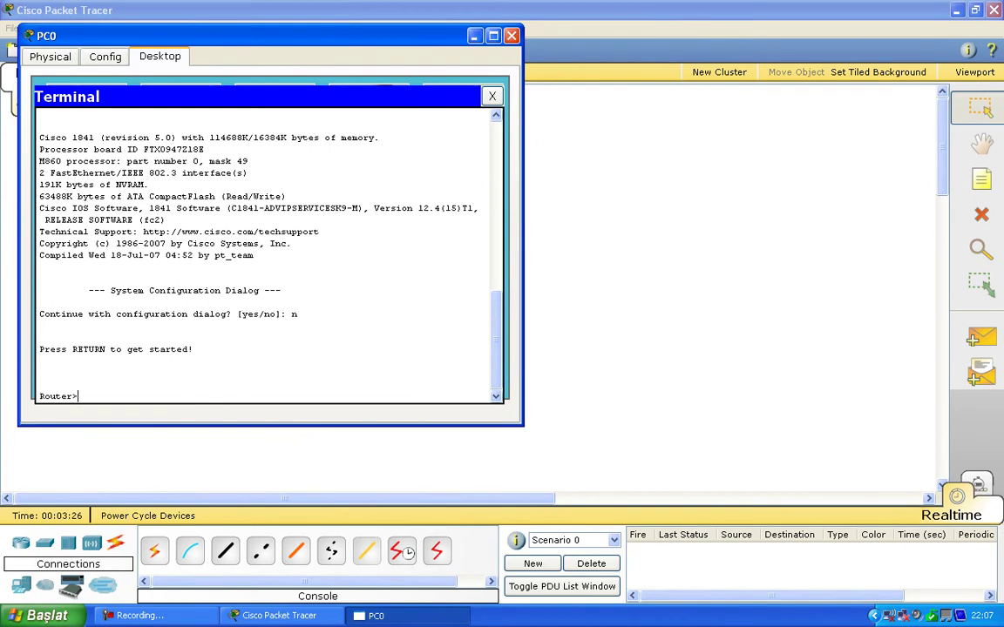
List the available user-mode commands and enter privileged EXEC mode with the enable command
text(?)
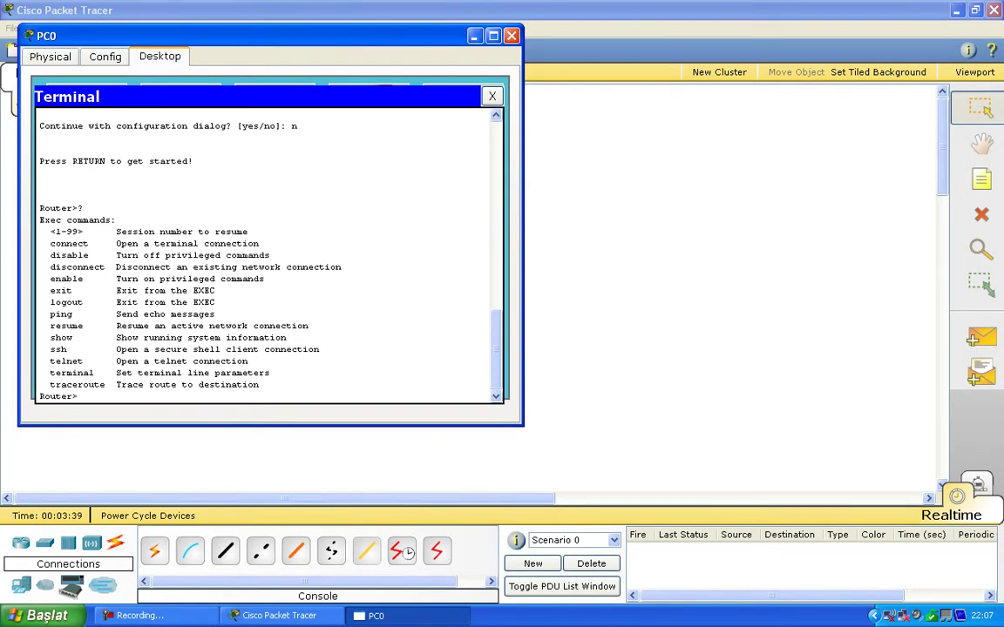
text(en)
key(BackSpace)
key(Tab)
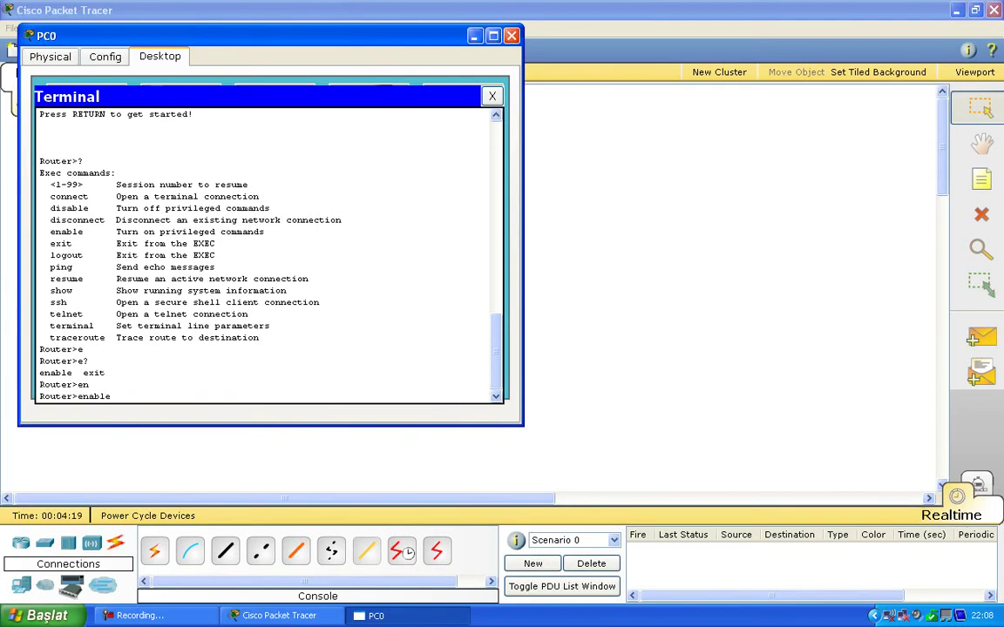
key(Return)
Display the full list of privileged EXEC commands through to its end
text(?)
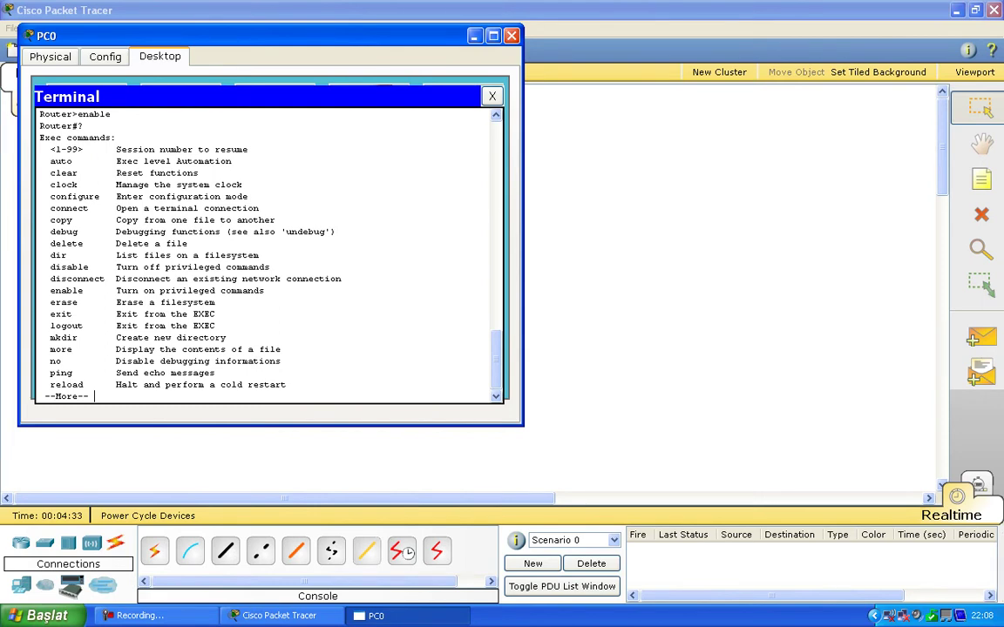
key(Return)
key(Return)
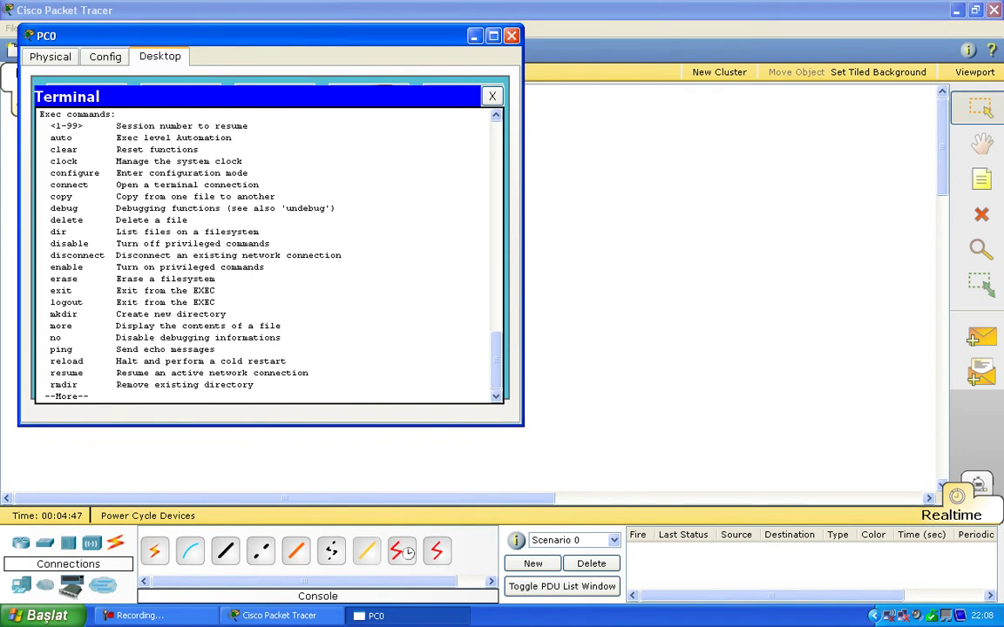
key(space)
text(?)
key(space)
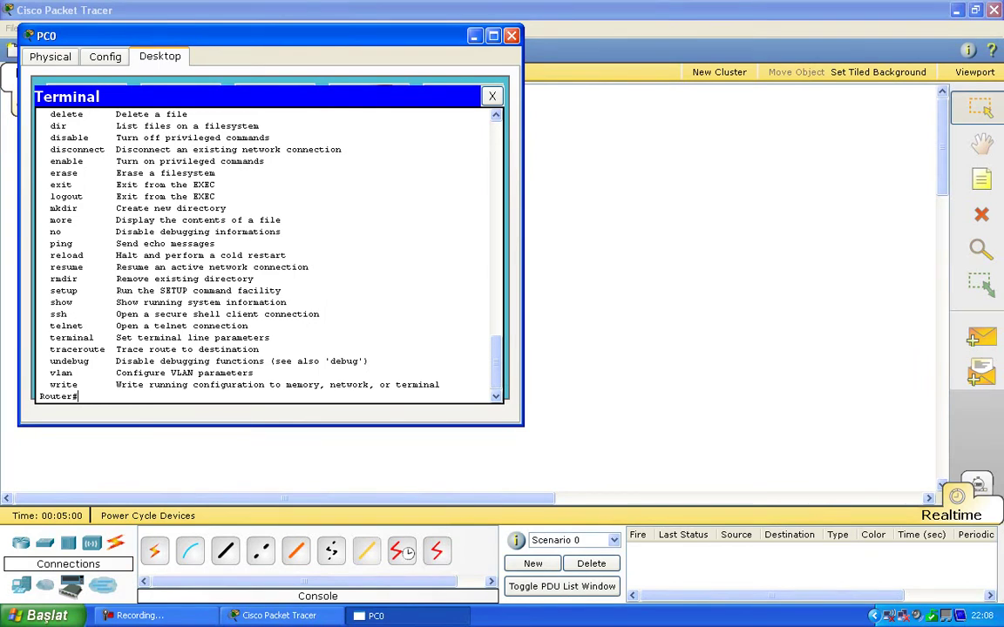
Leave privileged EXEC mode with the disable command and return to it with enable
text(di)
key(Tab)
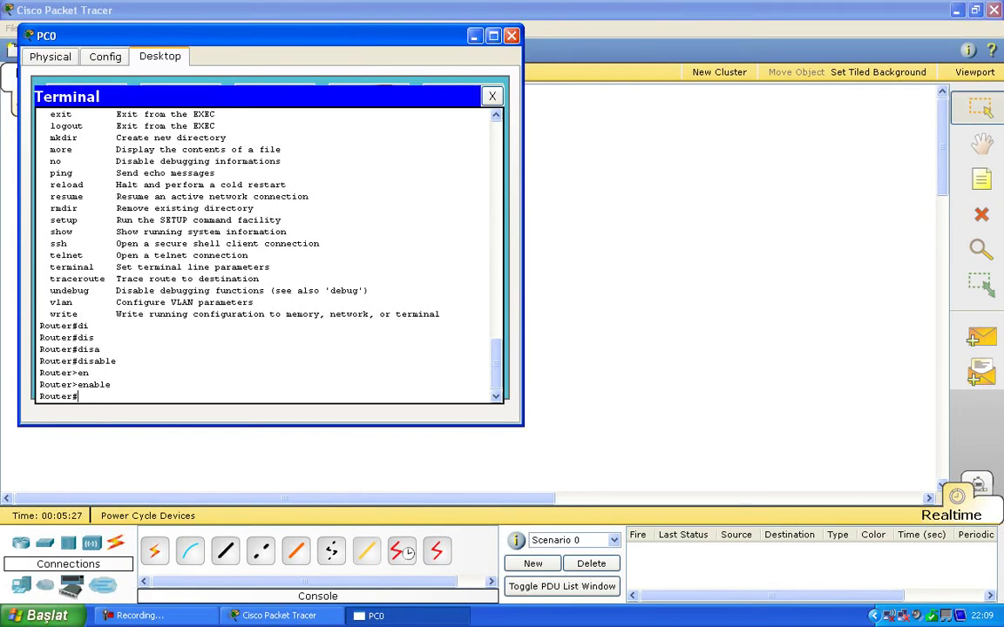
Enter global configuration mode on the router with the configure terminal command
text(conf)
key(Tab)
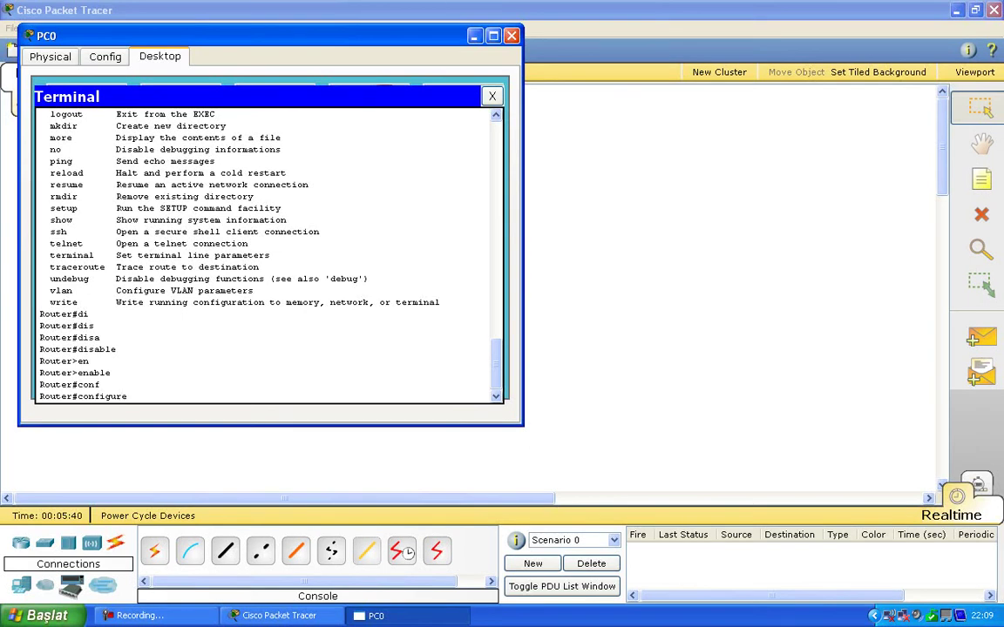
text(te)
key(Tab)
key(Return)
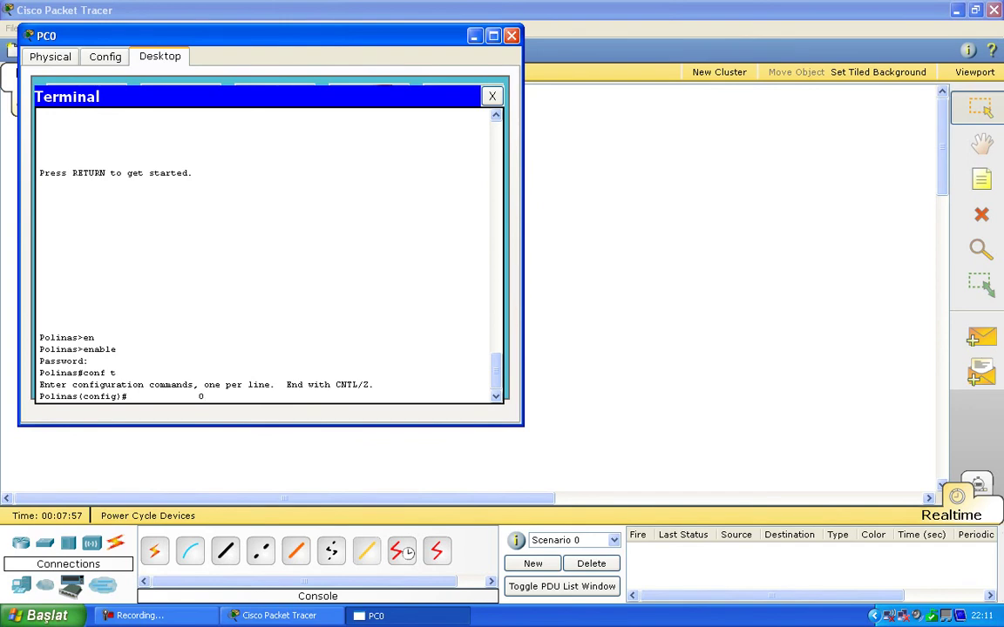
key(ctrl+v)
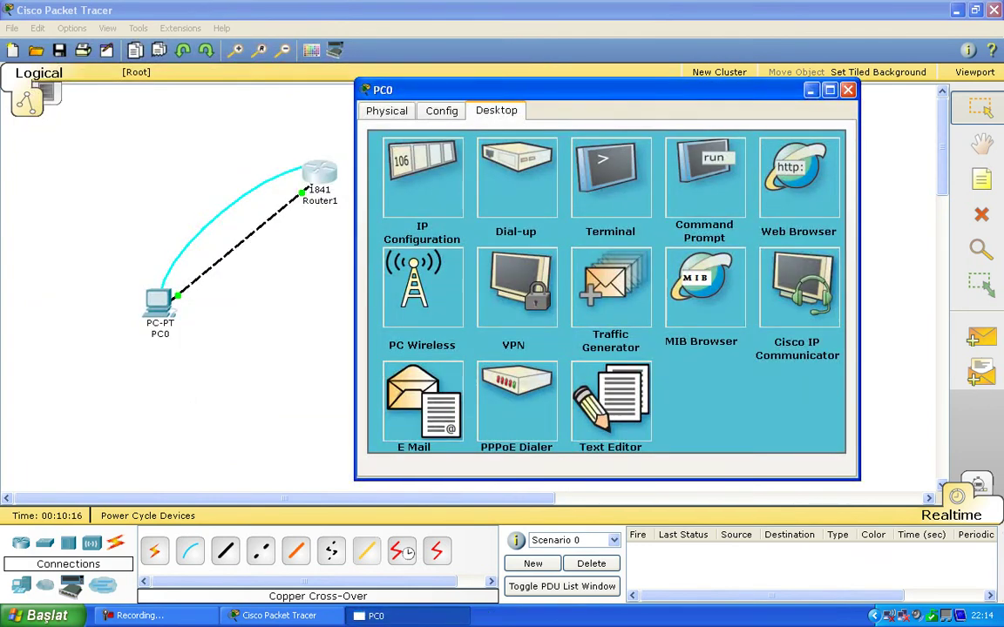
Open the IP configuration of PC0
click(427, 179)
key(Escape)
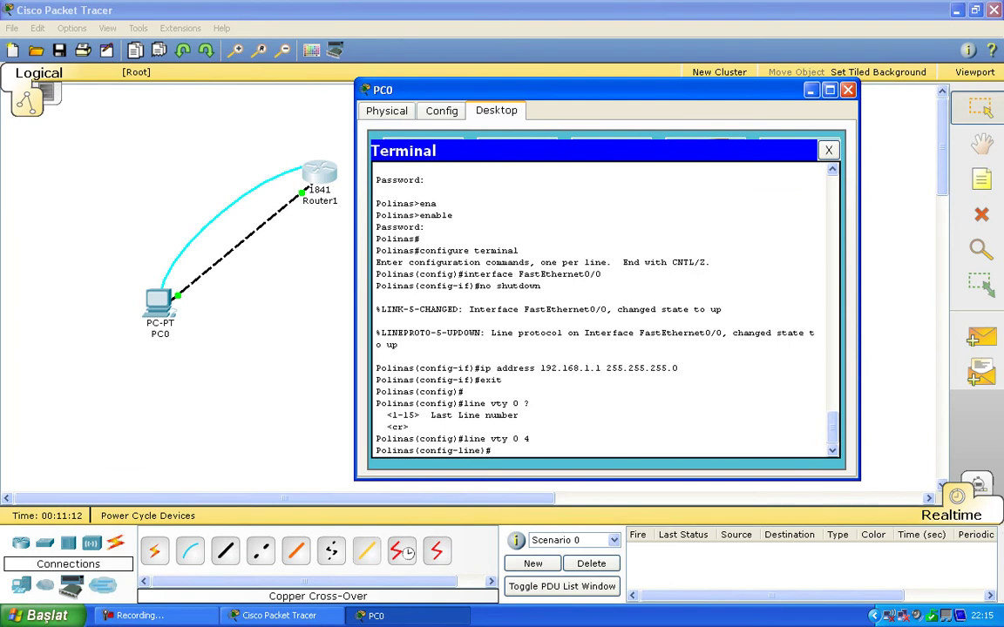
text(c)
key(BackSpace)
key(BackSpace)
key(BackSpace)
key(BackSpace)
key(BackSpace)
key(BackSpace)
key(BackSpace)
key(BackSpace)
key(BackSpace)
key(BackSpace)
key(BackSpace)
key(BackSpace)
key(BackSpace)
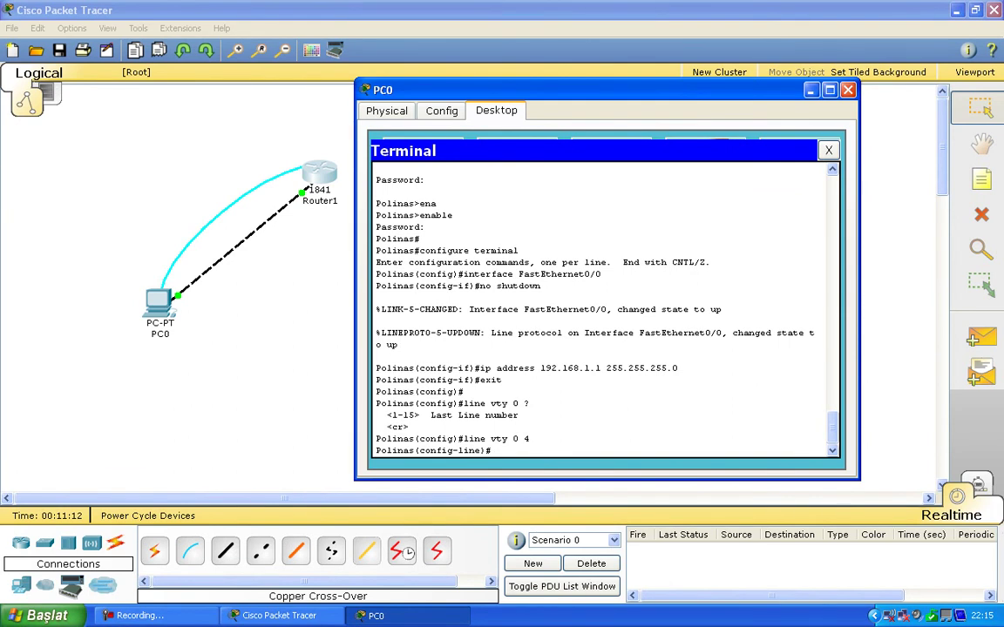